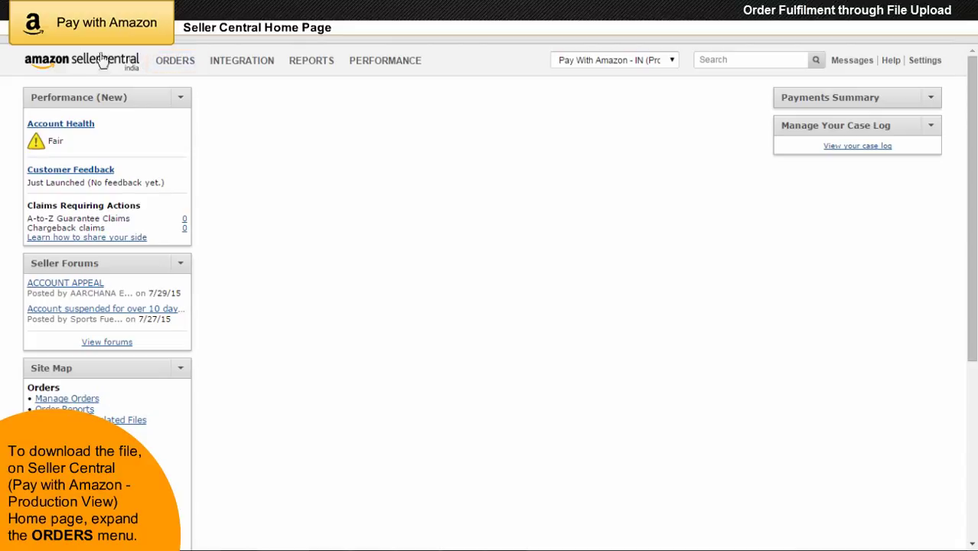
# Go to ORDERS > Upload Order Related Files in Seller Central.
pyautogui.moveTo(176, 66)
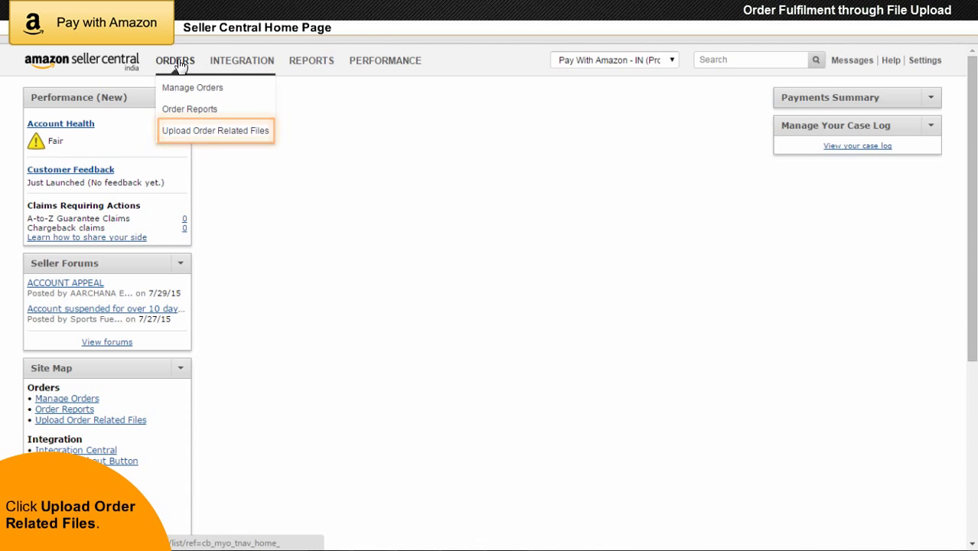
pyautogui.click(178, 131)
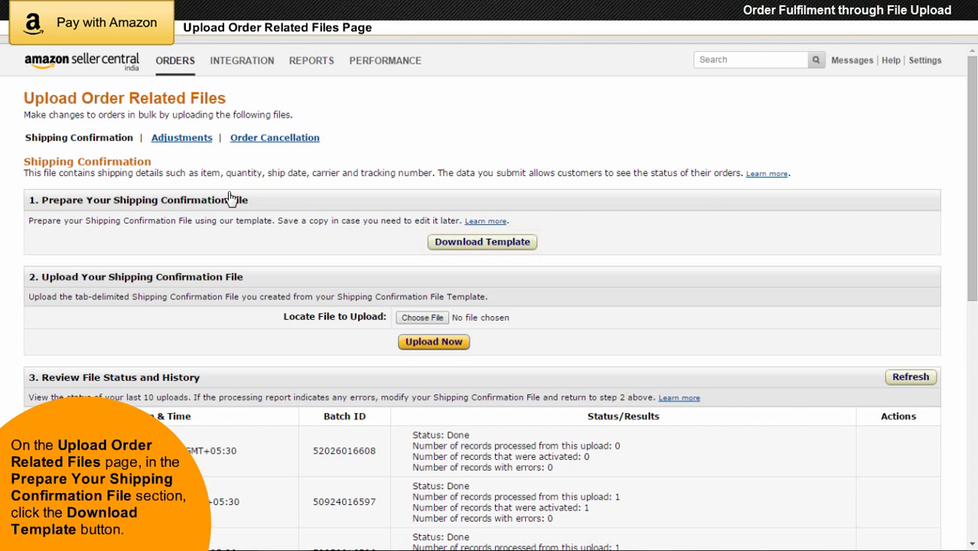
# Download the Shipping Confirmation Template file from the maximized Download Template help window.
pyautogui.click(483, 244)
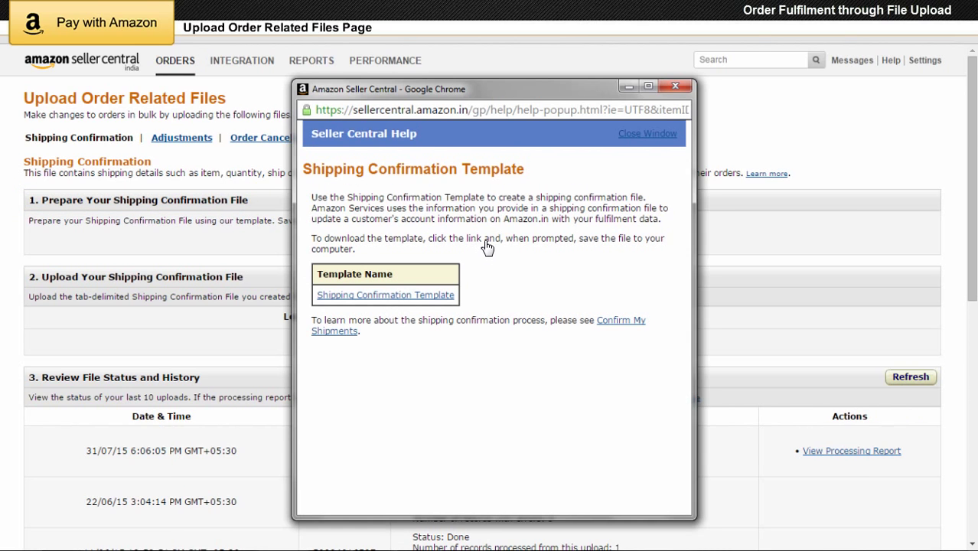
pyautogui.click(650, 87)
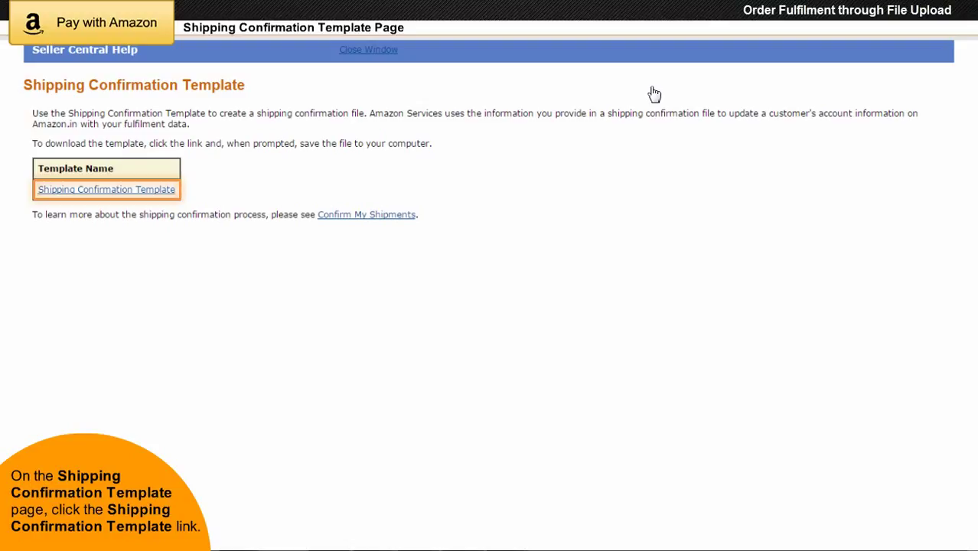
pyautogui.click(98, 192)
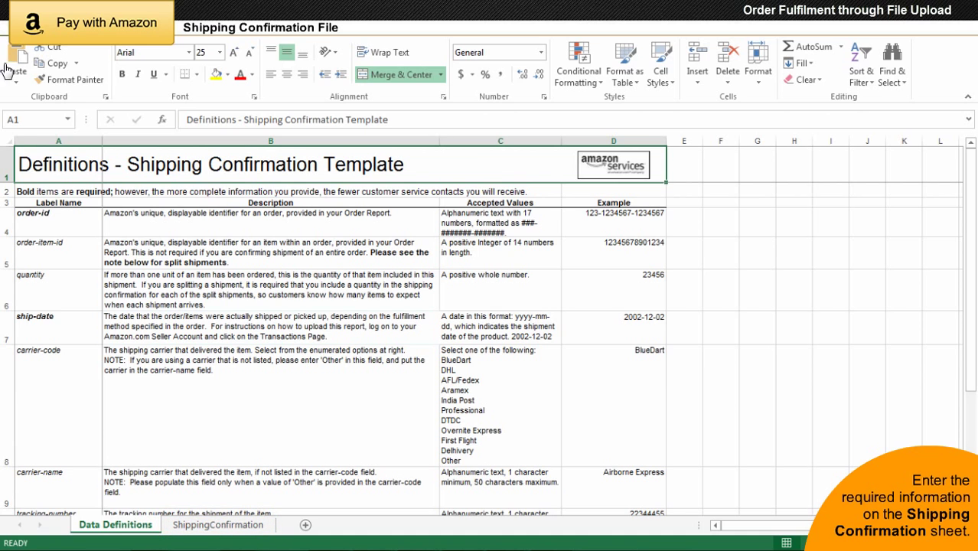
# On the ShippingConfirmation sheet, enter the order-id, order-item-id and quantity 20 in row 2.
pyautogui.click(220, 525)
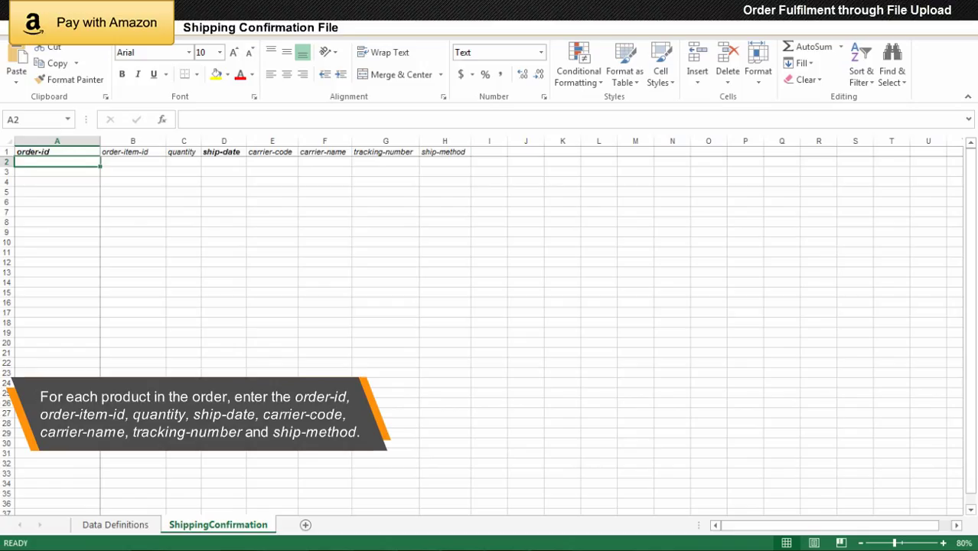
pyautogui.hotkey('ctrl', 'v')
pyautogui.click(133, 161)
pyautogui.hotkey('ctrl', 'v')
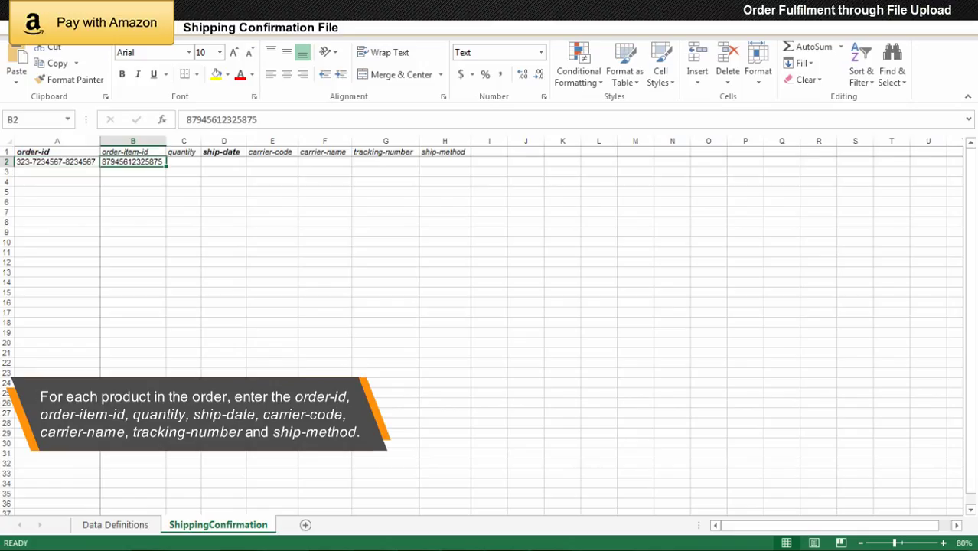
pyautogui.click(184, 162)
pyautogui.write('20')
# Add ship-date 2015-07-12, carrier BlueDart, the tracking number and ship-method First Class to row 2.
pyautogui.click(223, 161)
pyautogui.write('2015-07-12')
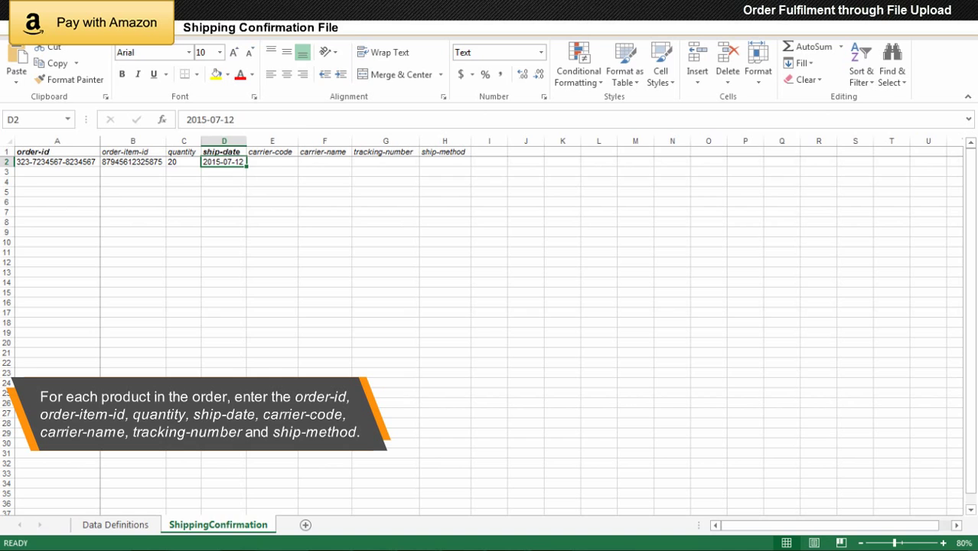
pyautogui.click(271, 162)
pyautogui.write('BlueDart')
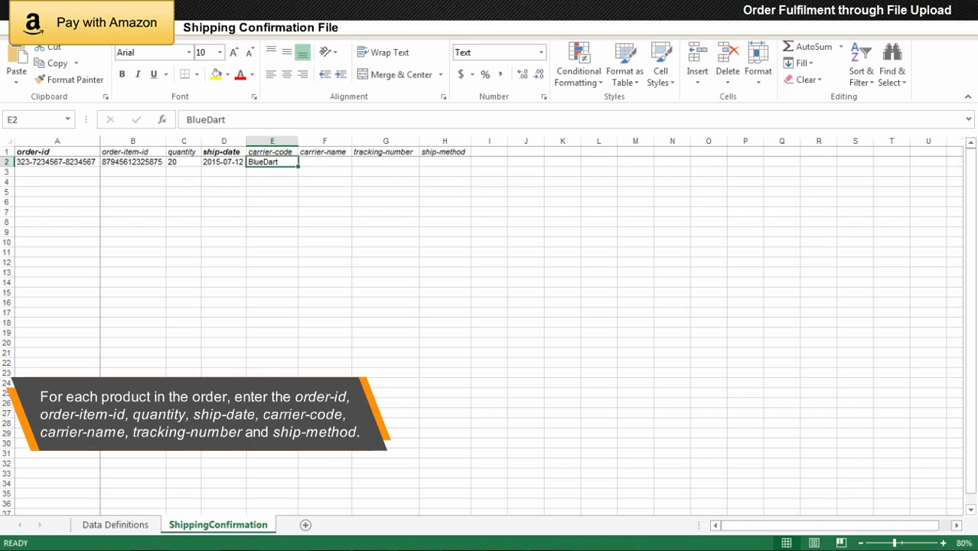
pyautogui.click(385, 161)
pyautogui.write('22344455')
pyautogui.click(444, 161)
pyautogui.write('First Class')
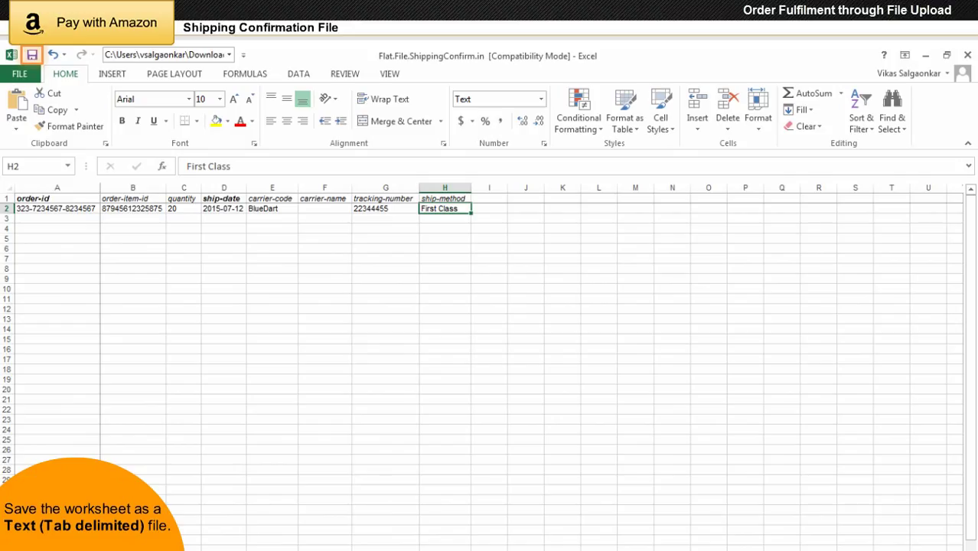
# Save the workbook through Save As > Browse with file type Text (Tab delimited).
pyautogui.click(32, 57)
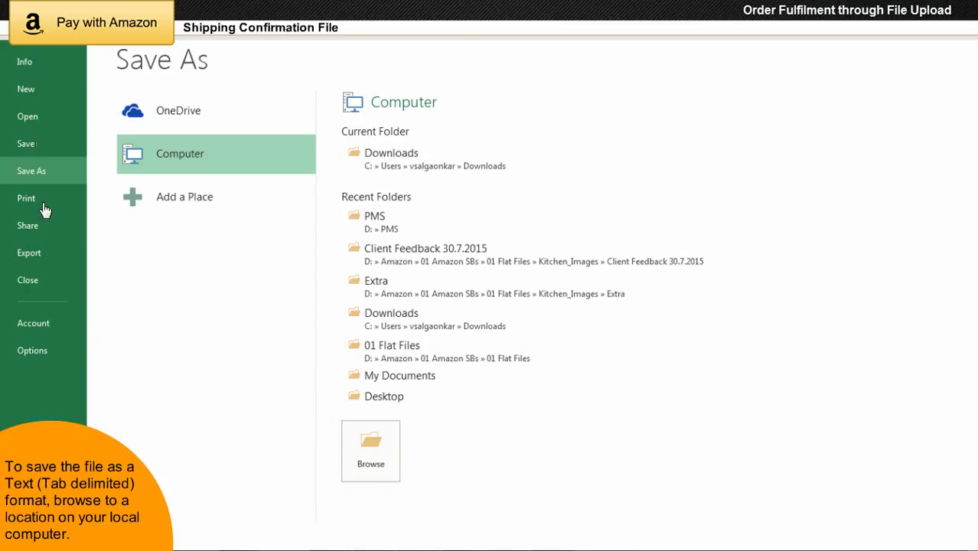
pyautogui.click(370, 442)
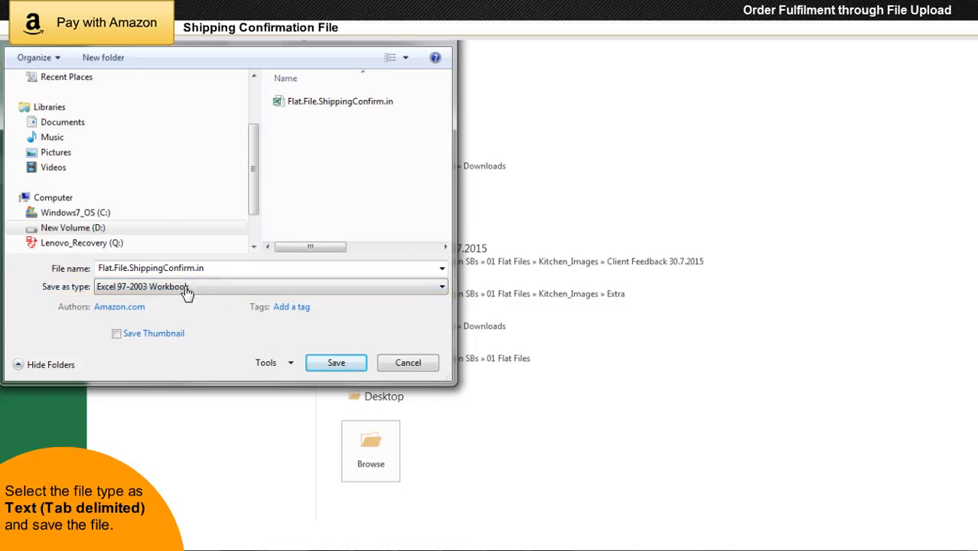
pyautogui.click(159, 287)
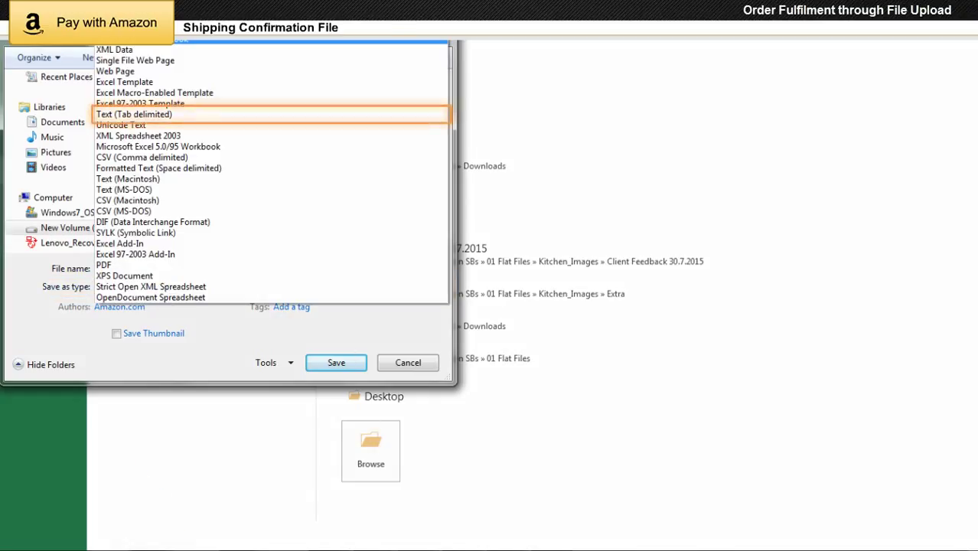
pyautogui.click(159, 114)
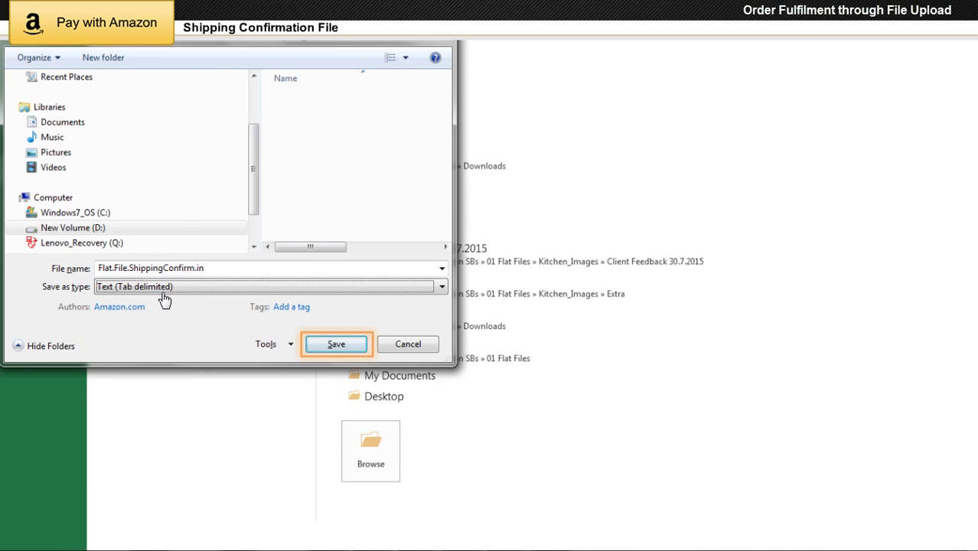
pyautogui.click(336, 344)
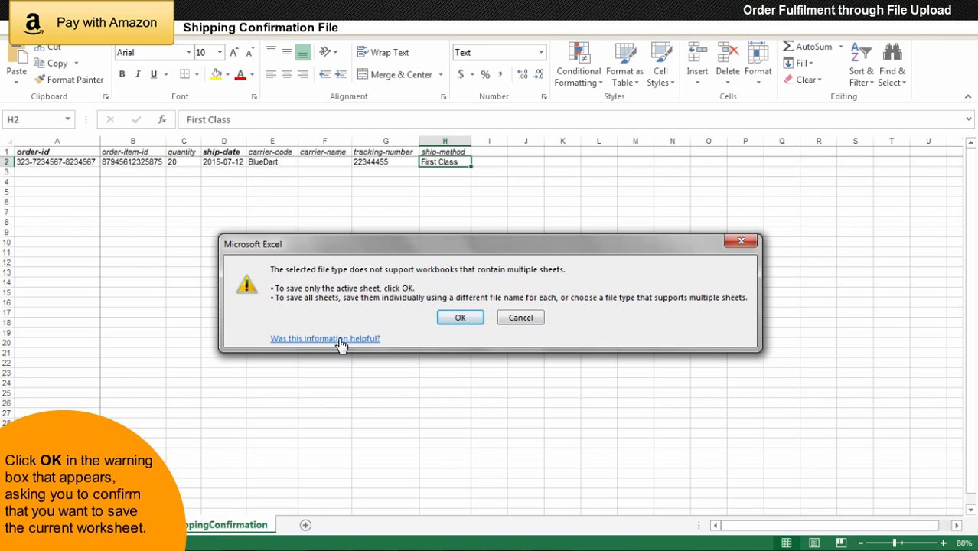
# Confirm saving only the active sheet and keep the Text (Tab delimited) format.
pyautogui.click(459, 320)
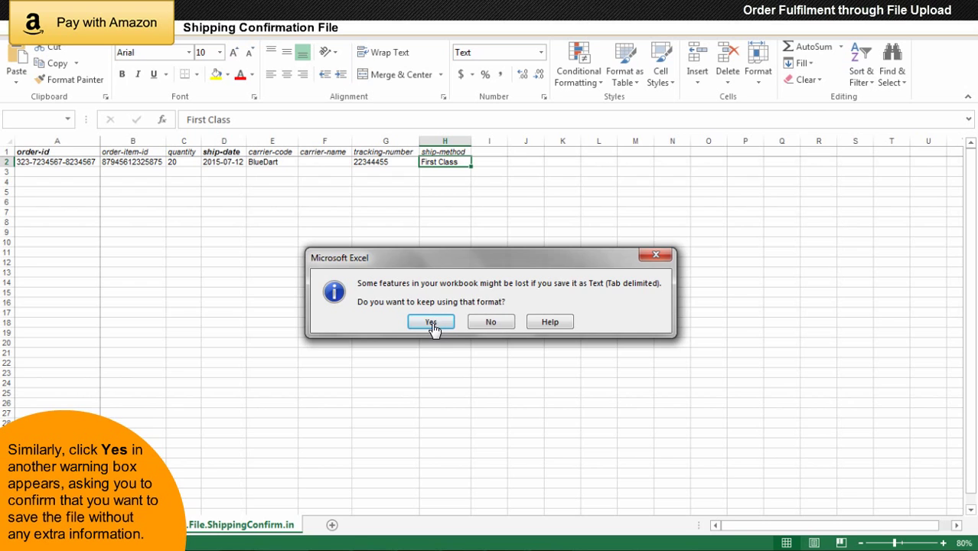
pyautogui.click(432, 323)
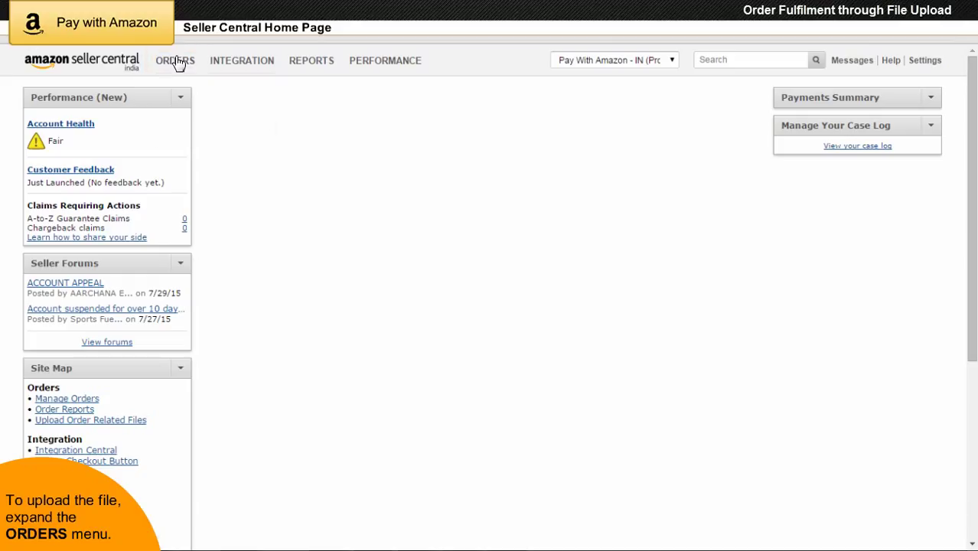
# Upload the saved shipping confirmation .txt file on the Upload Order Related Files page.
pyautogui.moveTo(177, 64)
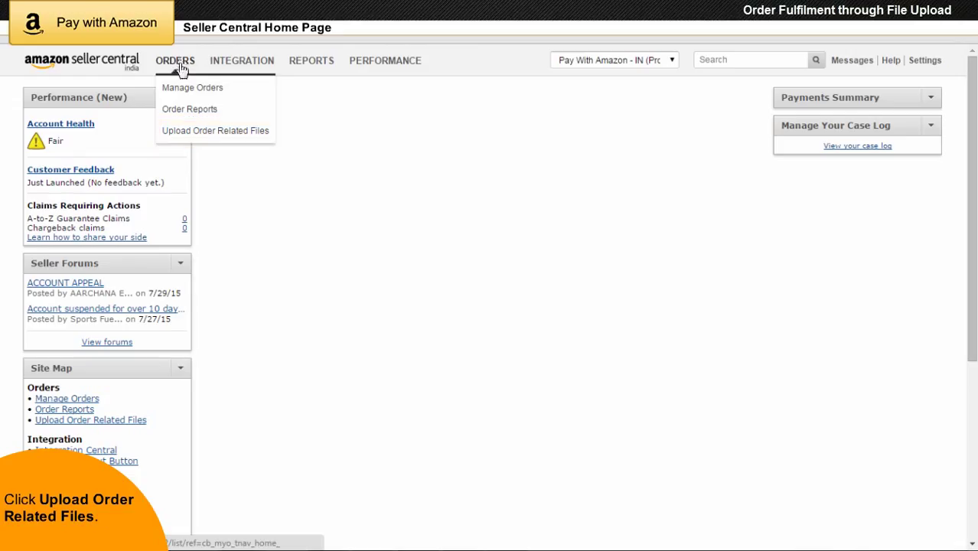
pyautogui.click(211, 133)
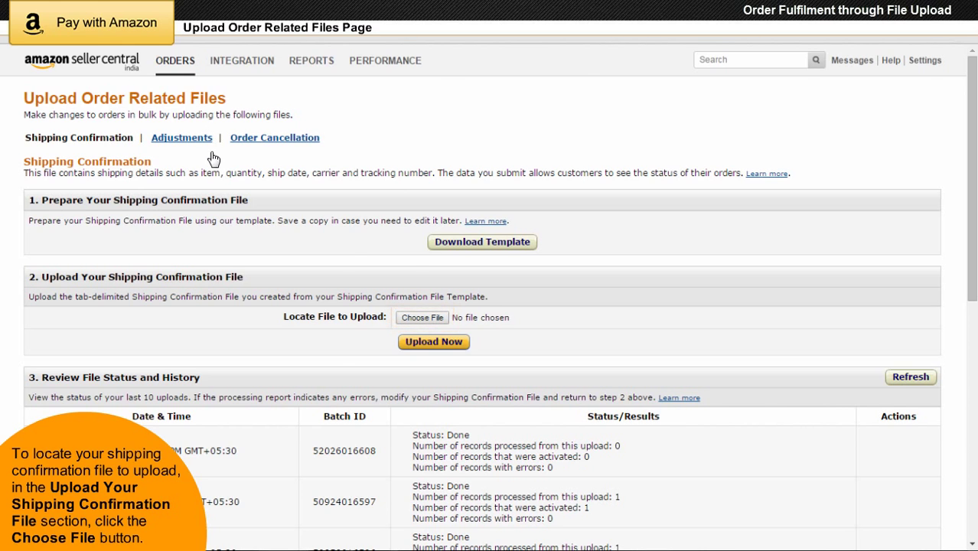
pyautogui.click(423, 317)
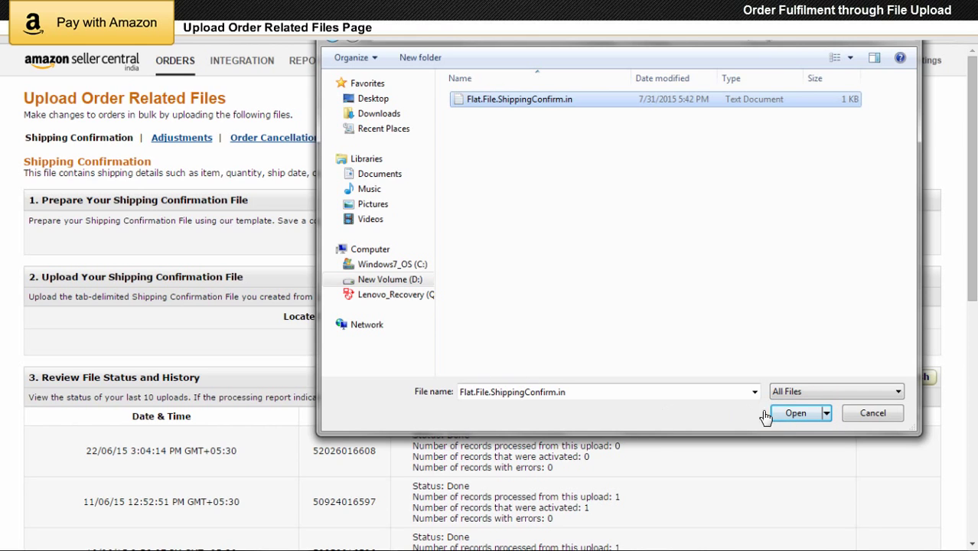
pyautogui.click(796, 413)
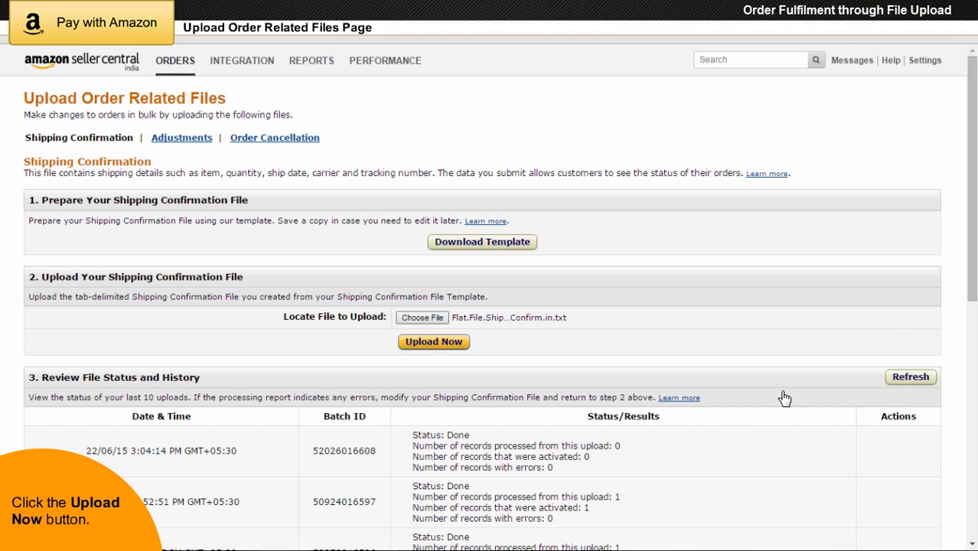
pyautogui.click(433, 344)
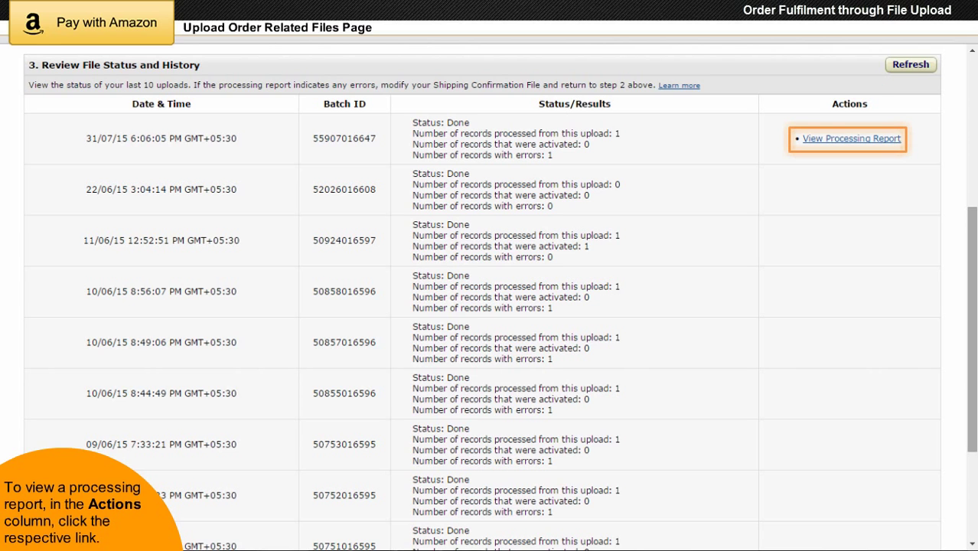
# Download the latest upload's processing report and open the .txt file.
pyautogui.click(854, 141)
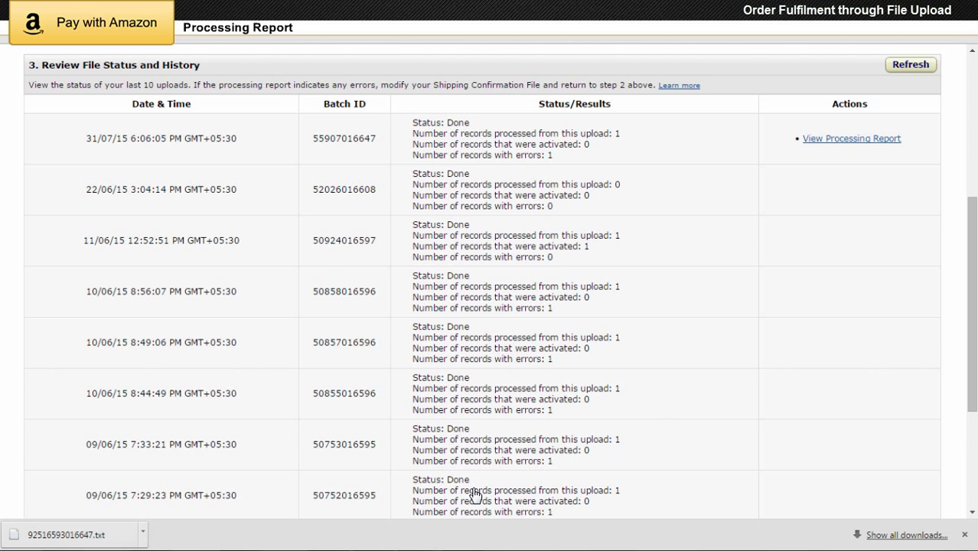
pyautogui.click(80, 536)
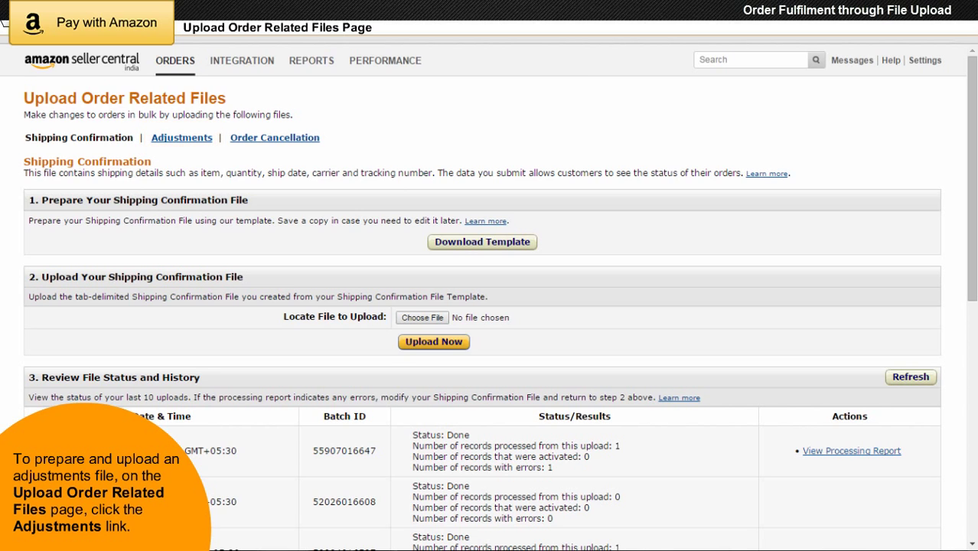
# Show the Adjustments upload section, then the Order Cancellation section.
pyautogui.click(182, 138)
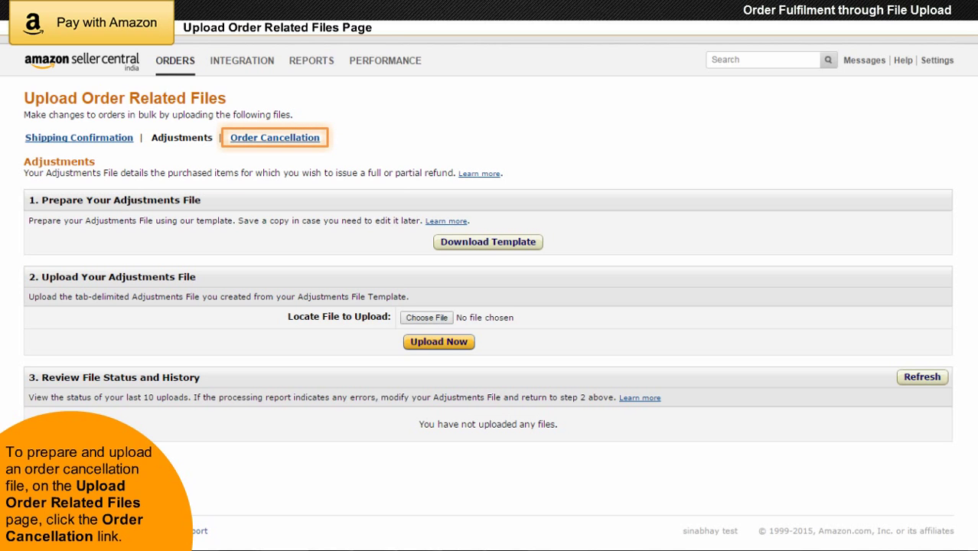
pyautogui.click(268, 140)
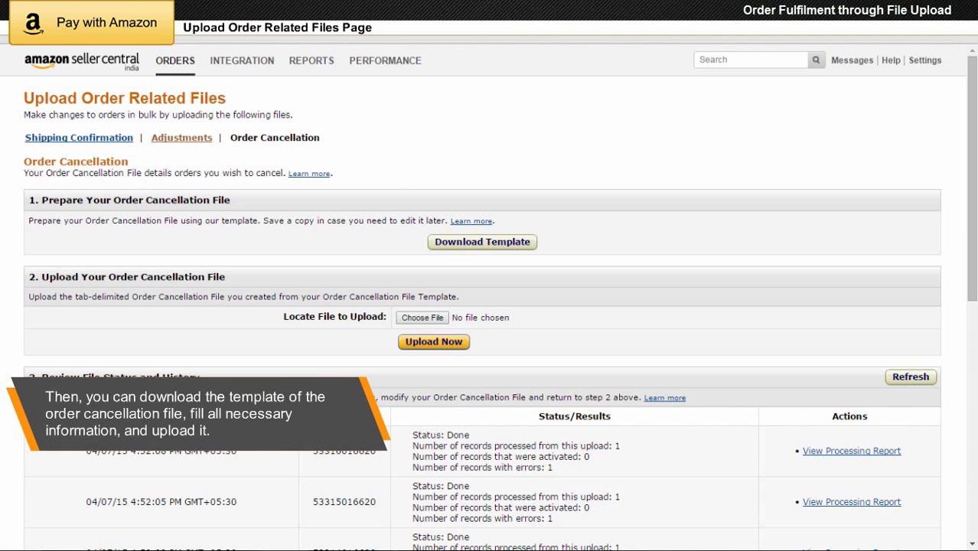